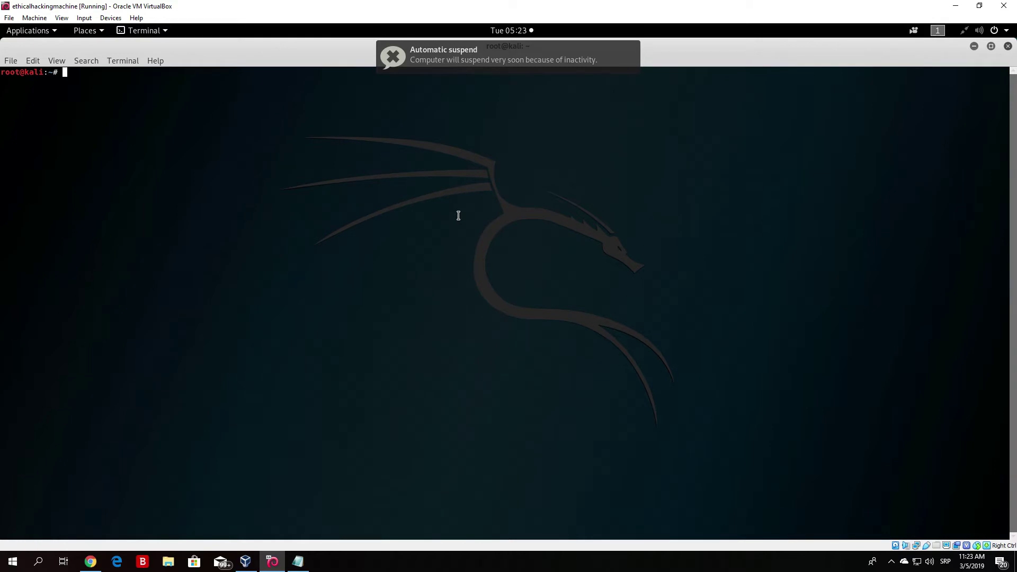
Minimize the terminal and bring the Firefox window showing the fluxion GitHub page forward
click(975, 47)
click(14, 162)
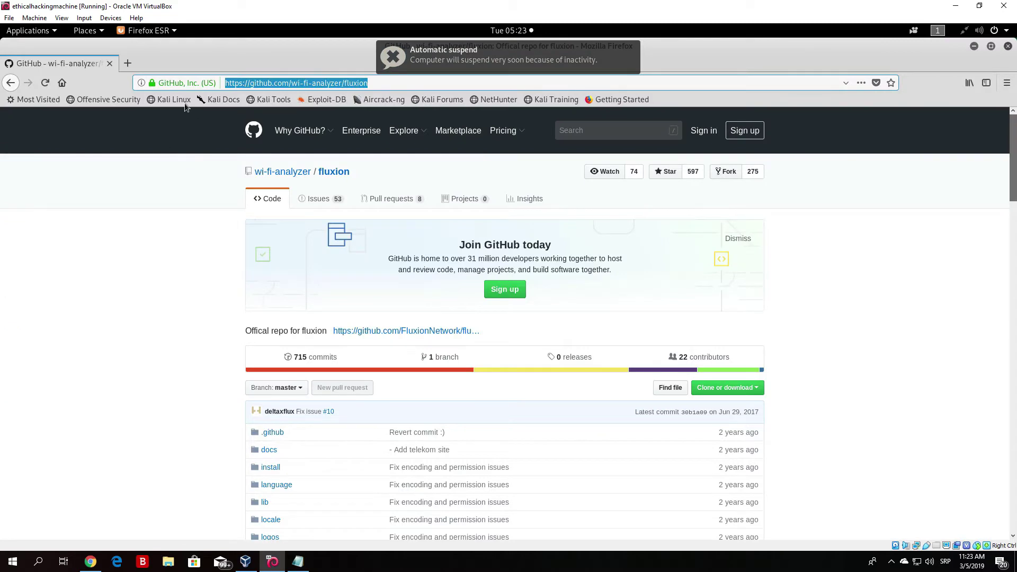
Load 192.168.1.1 in a new tab and enter the router user name in its login prompt
click(127, 63)
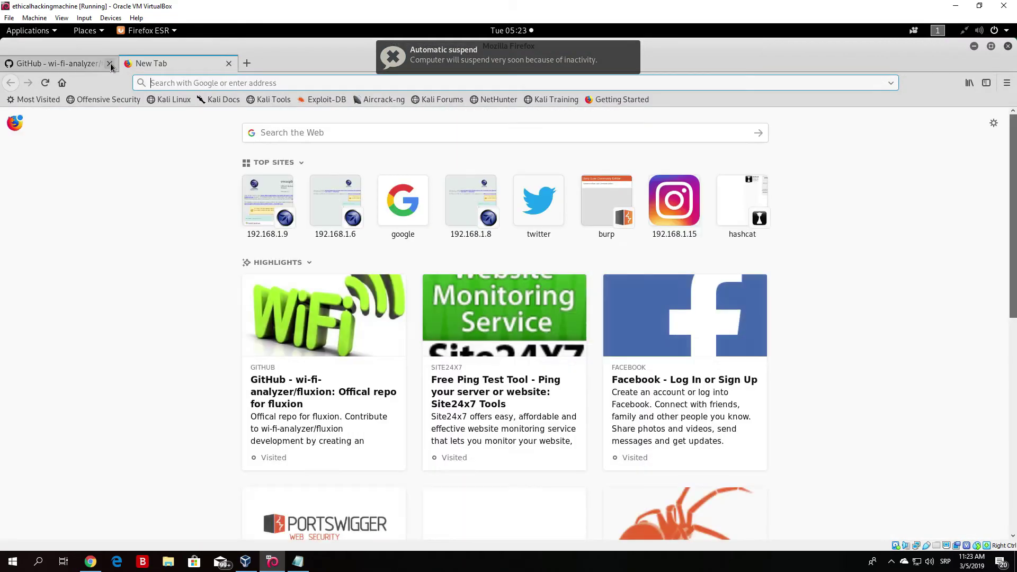
text(192)
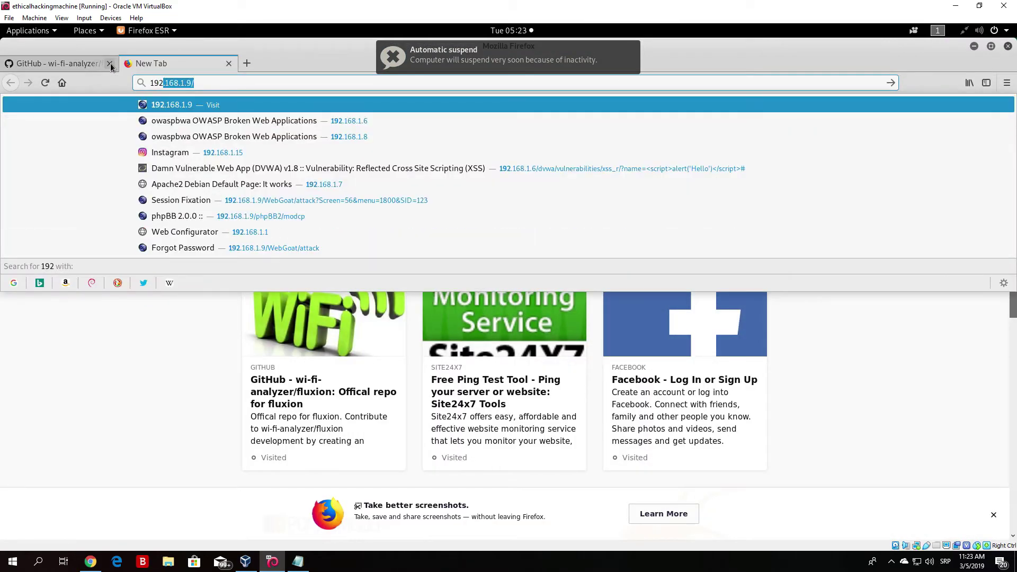
text(.168.1.1)
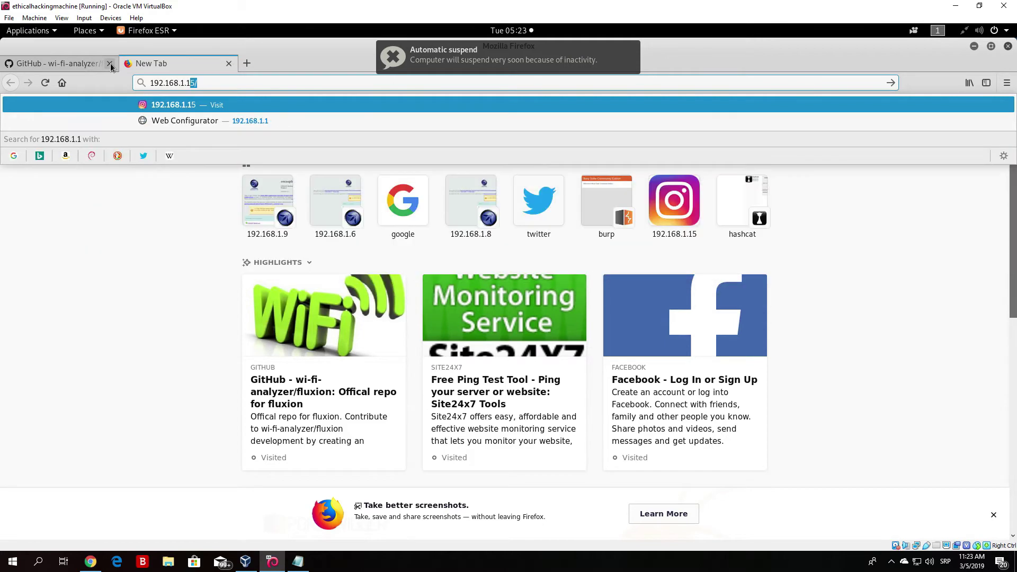
key(Delete)
key(Return)
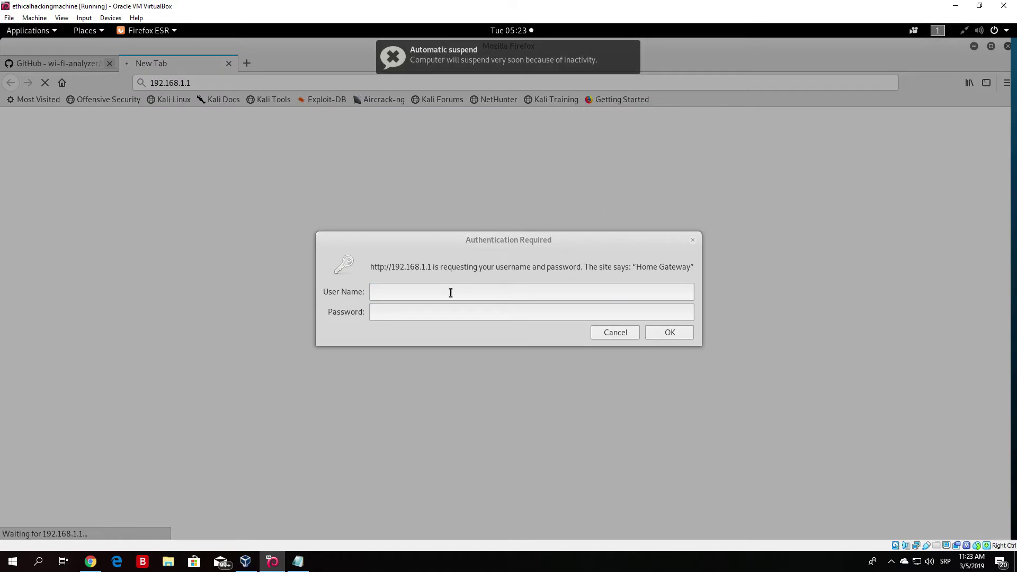
click(450, 292)
text(telekom)
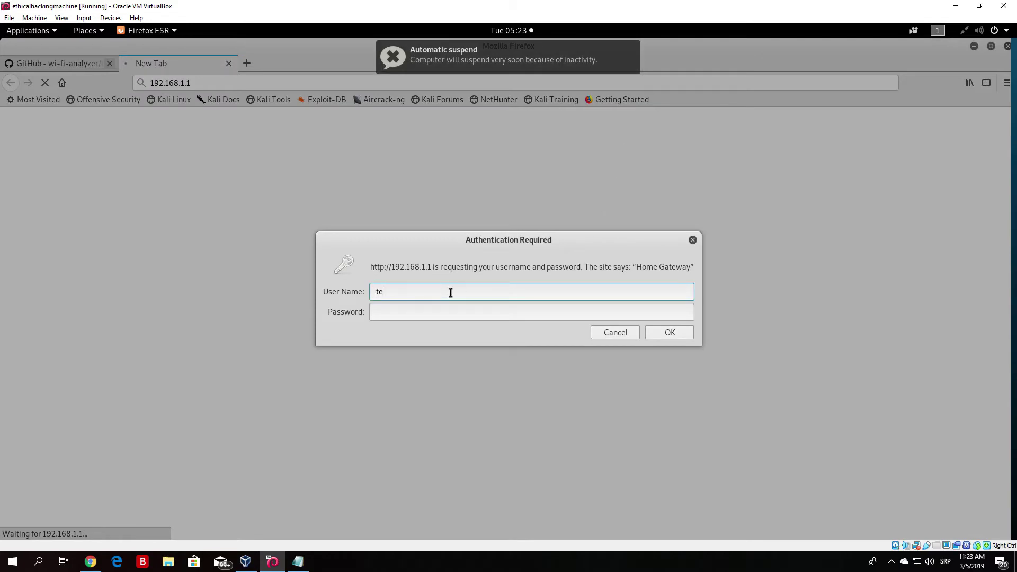
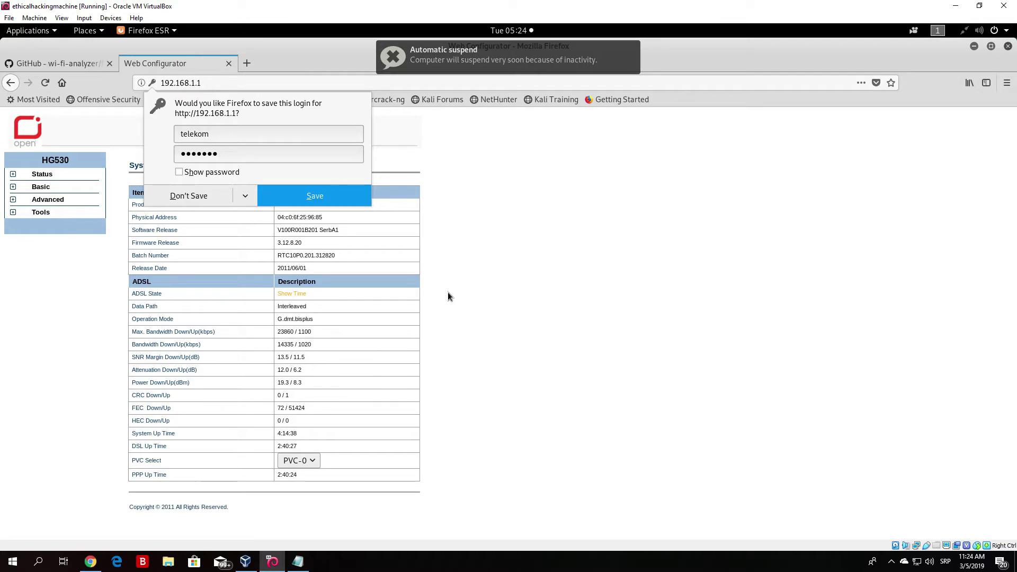
Decline saving the router login and expand the Advanced sidebar group
click(190, 195)
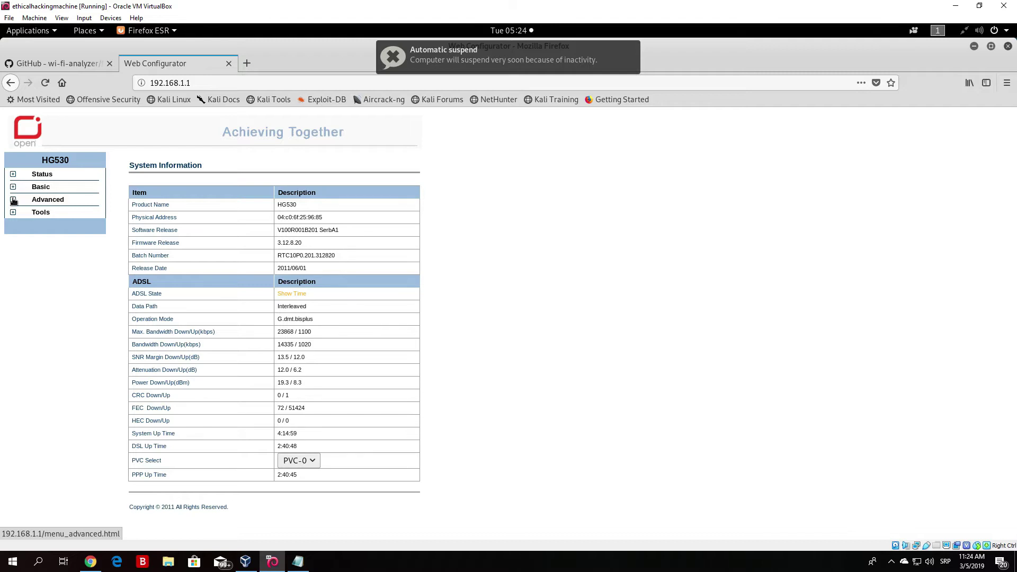
click(13, 201)
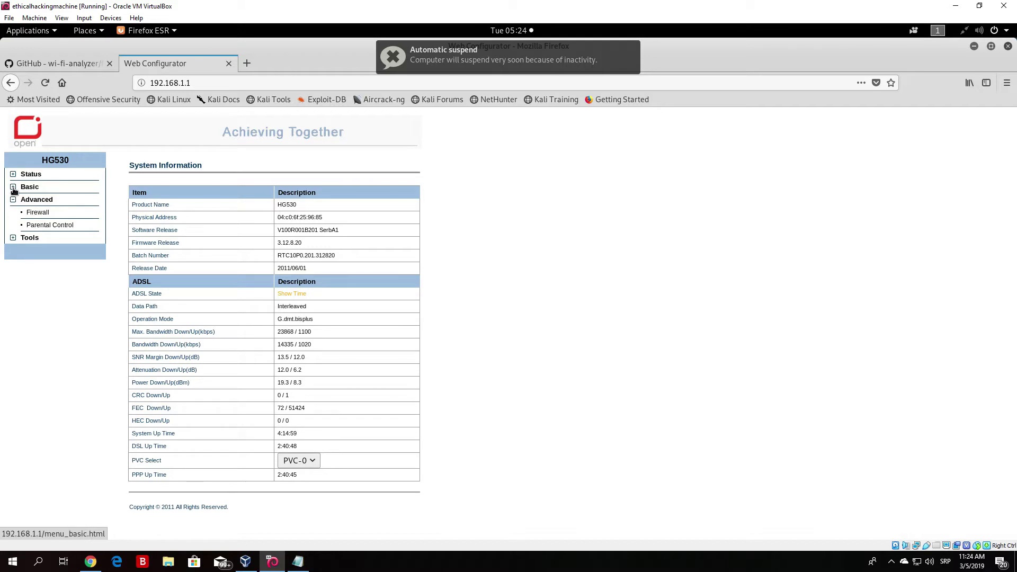
Go to Basic > Wireless Lan and set Broadcast SSID to Yes for the takmicar network
click(13, 186)
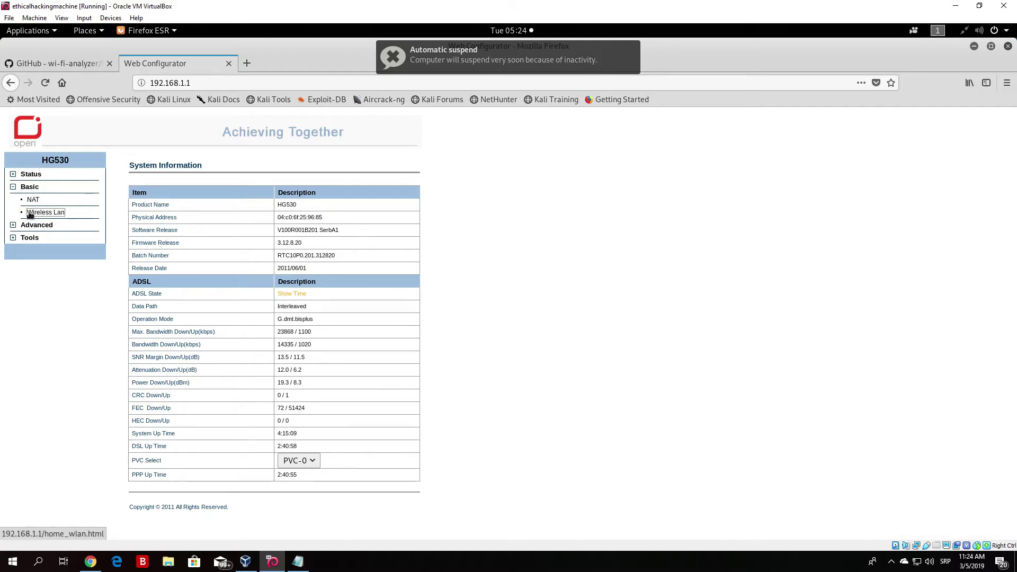
click(30, 213)
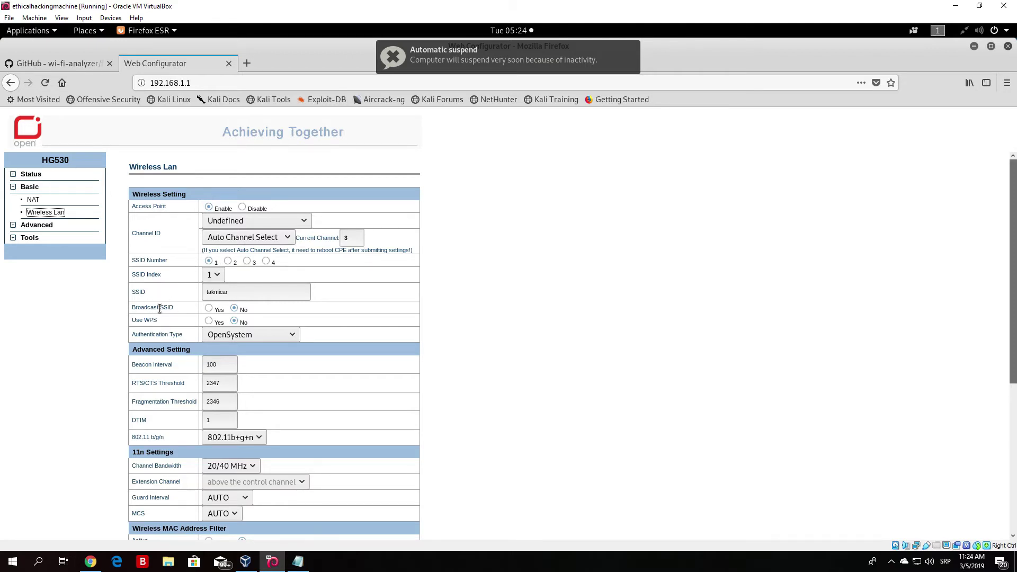
drag(132, 308, 225, 308)
click(247, 309)
drag(132, 311, 186, 312)
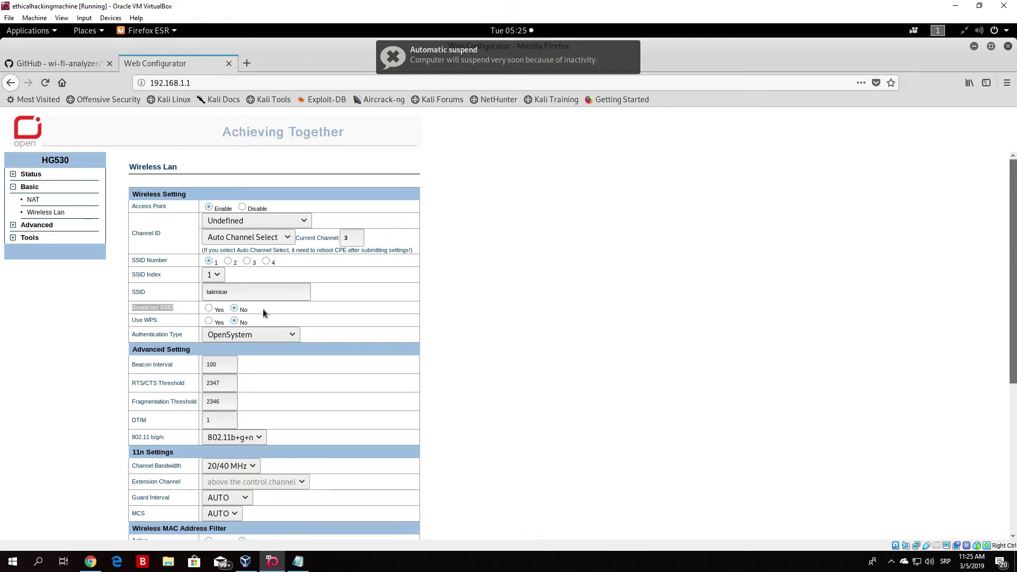
click(209, 309)
Set the wireless Authentication Type to WPA2-PSK
click(239, 336)
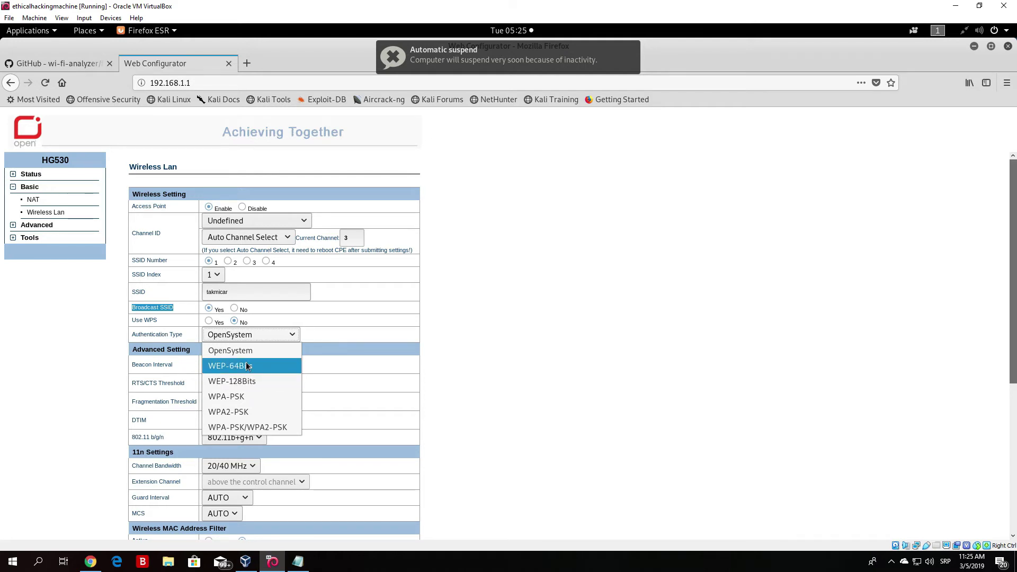
click(233, 413)
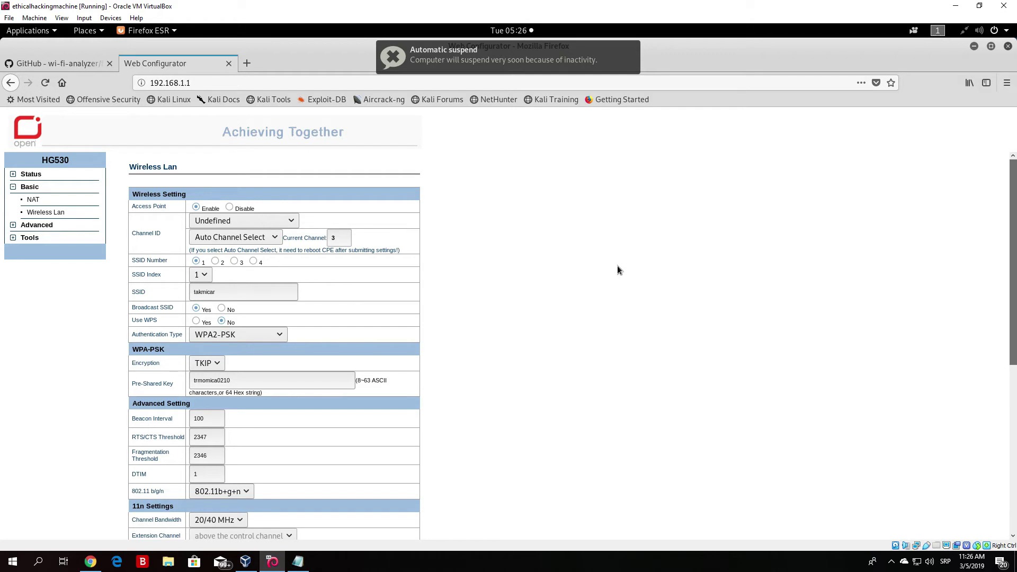
Submit the wireless settings from the bottom of the Wireless Lan page
drag(1013, 236, 1014, 327)
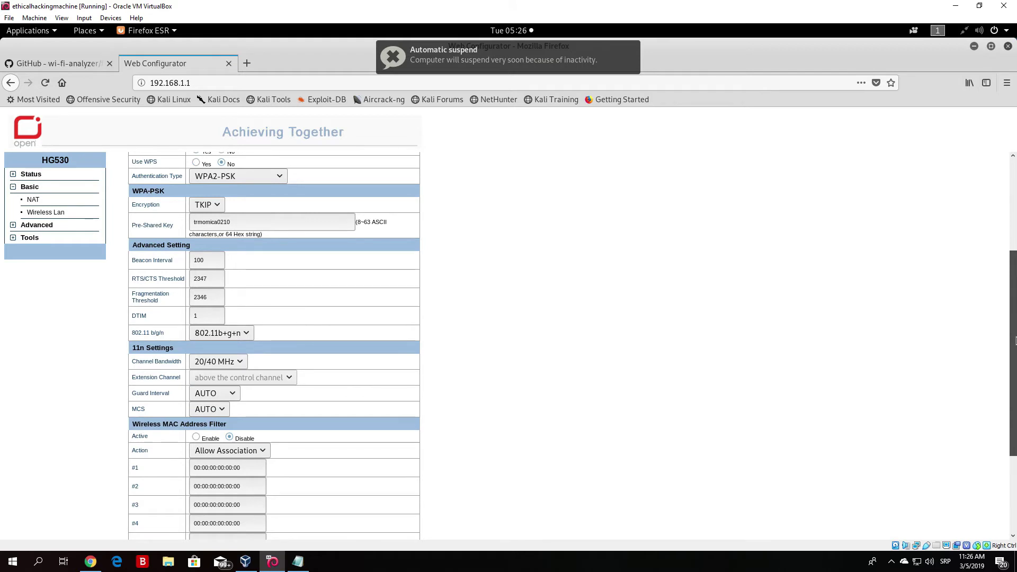
scroll(862, 347, down, 4)
click(281, 480)
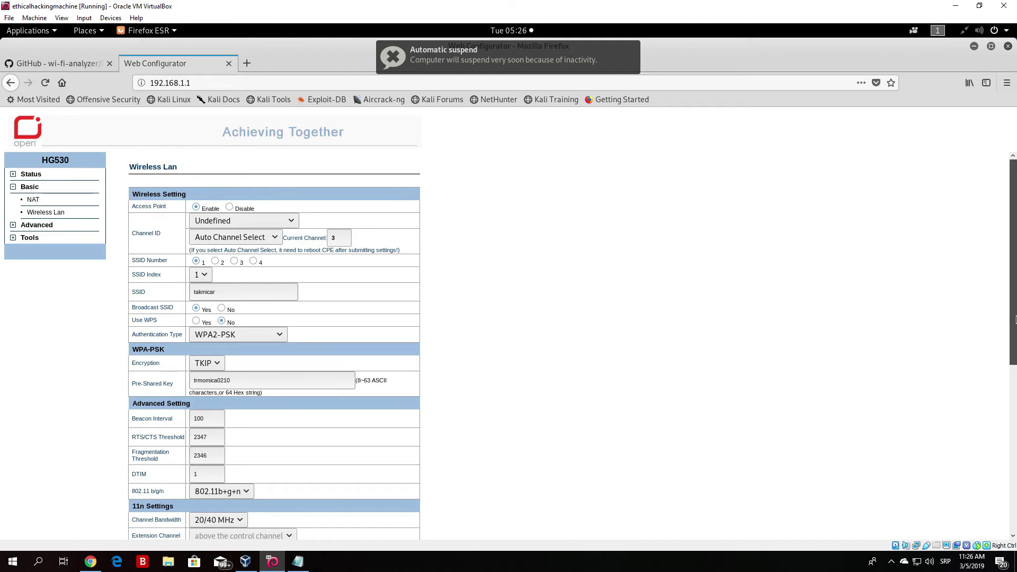
drag(1013, 278, 1016, 396)
scroll(1016, 396, down, 3)
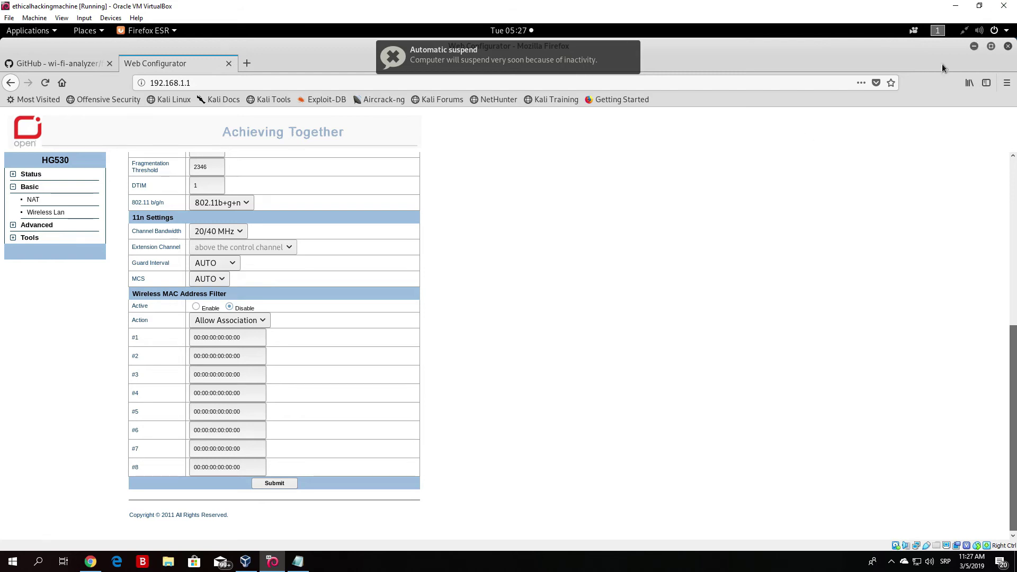
Open a root terminal and run macchanger without options to show its usage
click(973, 46)
click(13, 186)
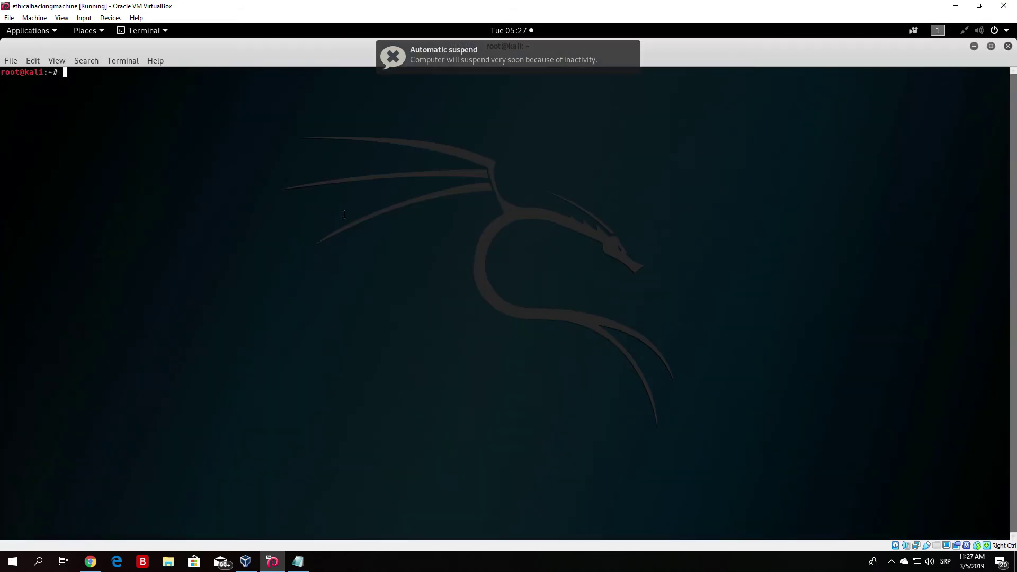
text(macchanger)
key(Return)
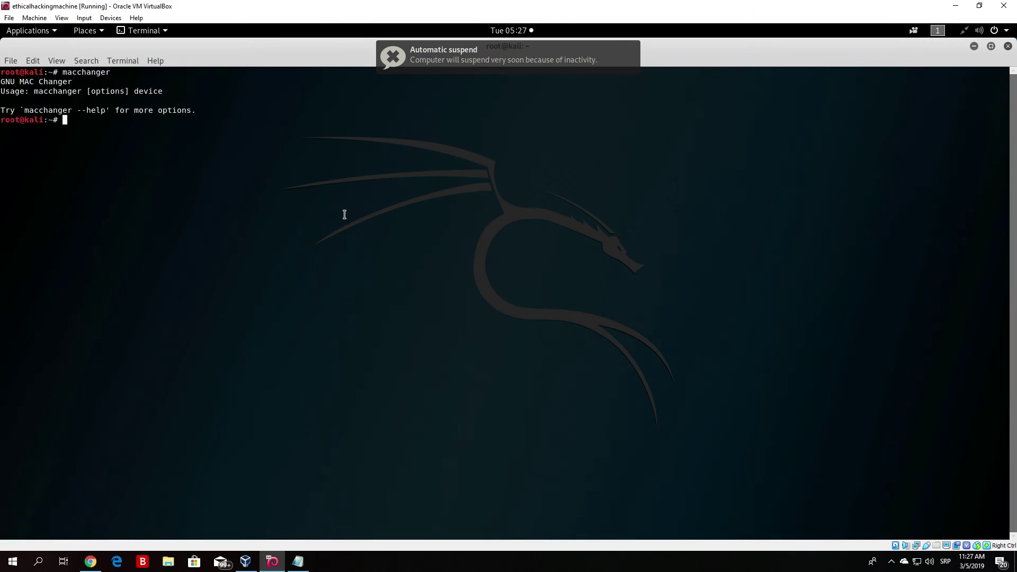
Run macchanger --help and highlight the option for setting a specific MAC
key(Up)
text(--help)
key(Return)
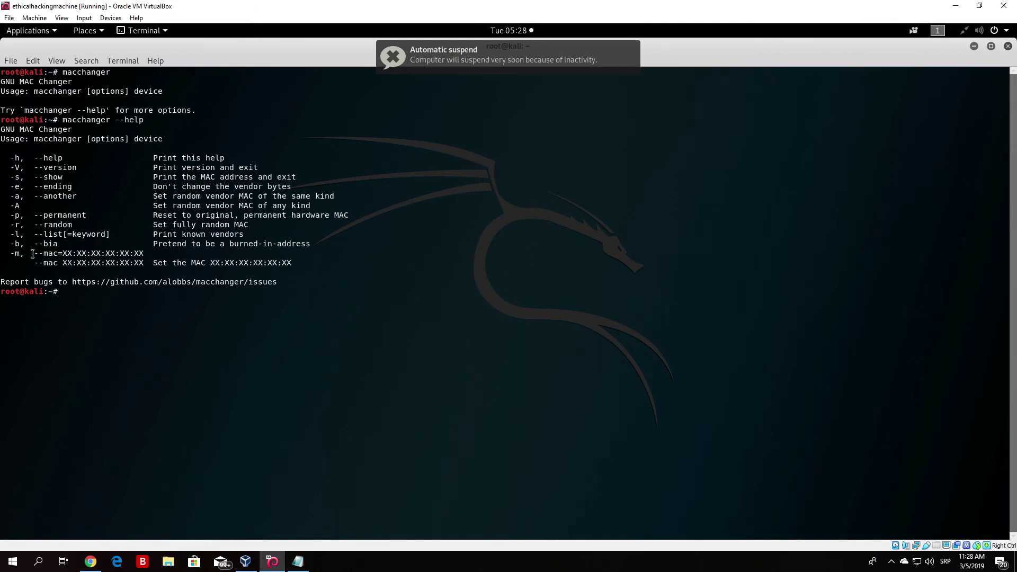
drag(36, 254, 290, 265)
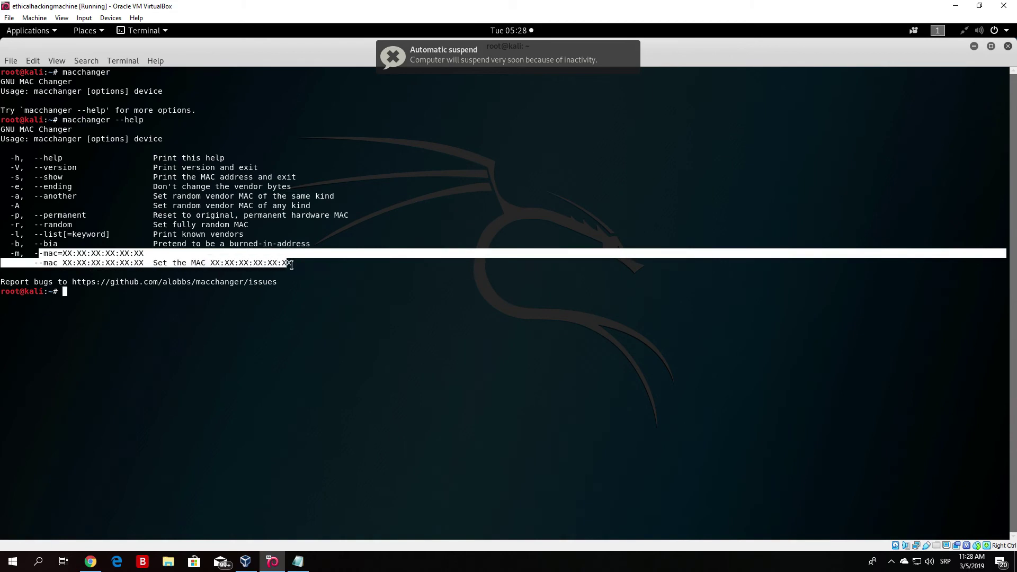
click(132, 262)
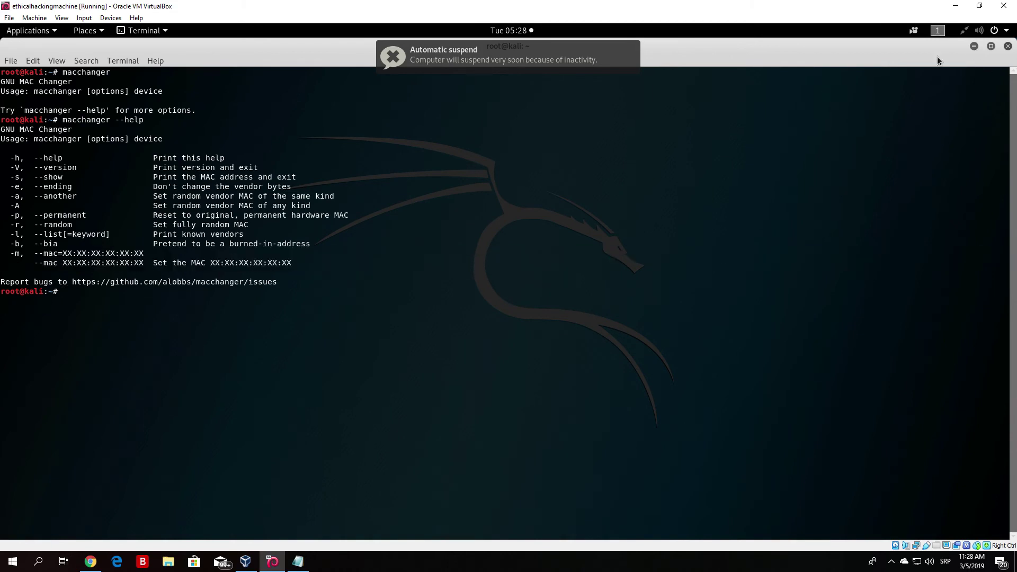
click(973, 46)
Restore the router page in Firefox, then minimize Firefox to the Kali desktop
click(13, 161)
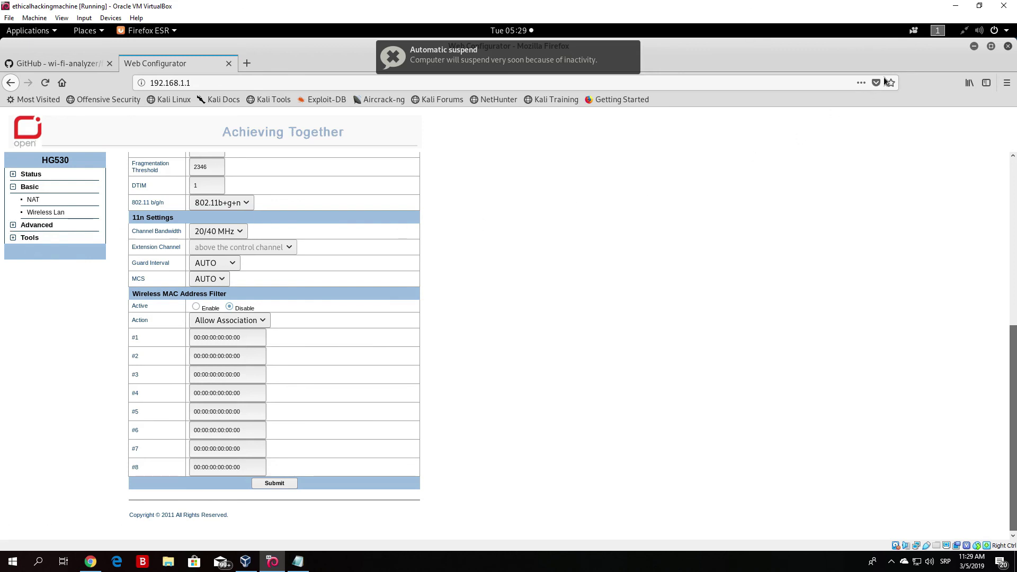
click(974, 47)
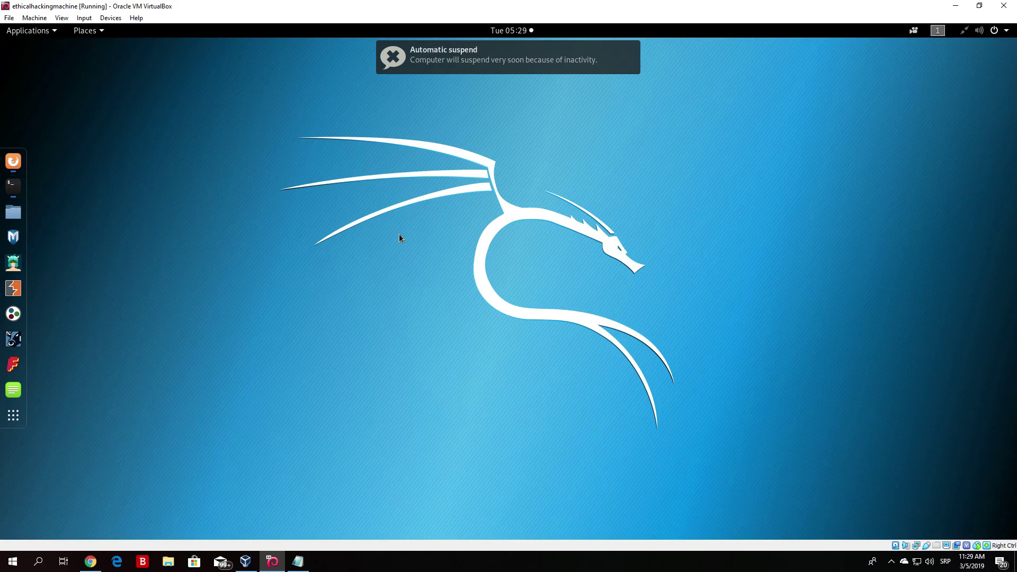